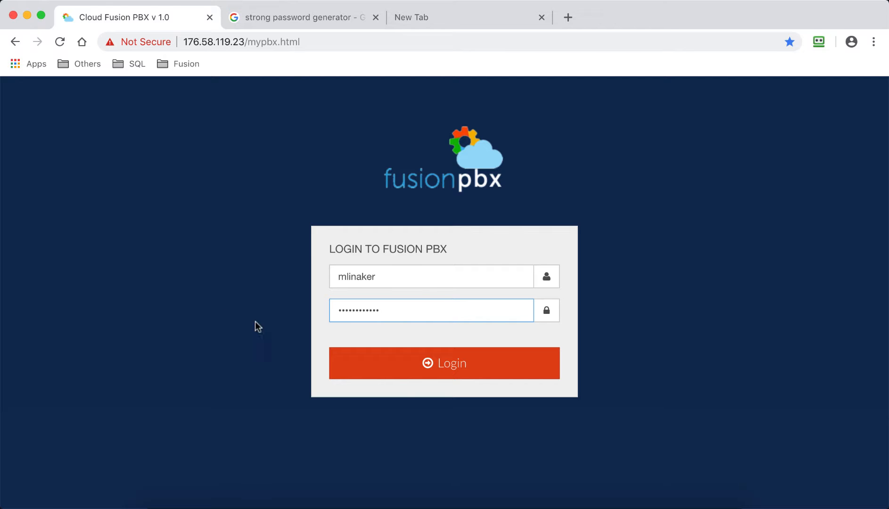
# Log in to the PBX portal with the credentials already filled in and start a new extension
pyautogui.click(447, 365)
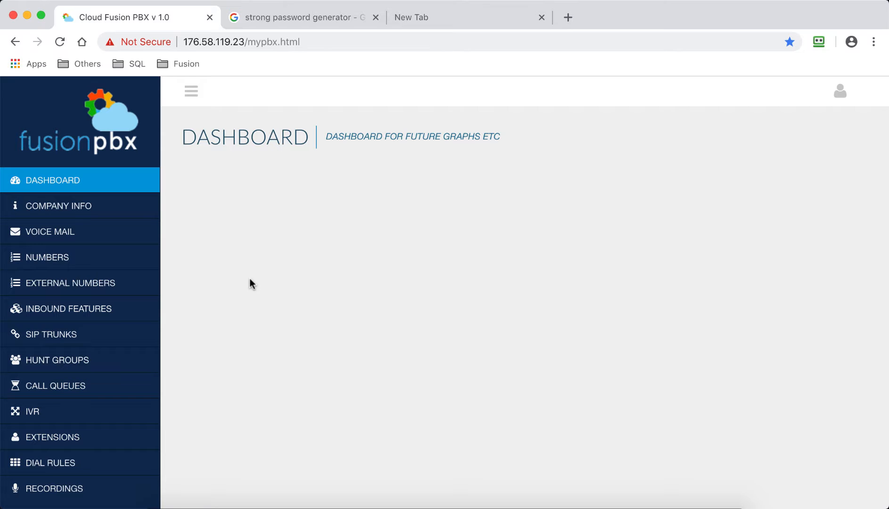
pyautogui.click(85, 438)
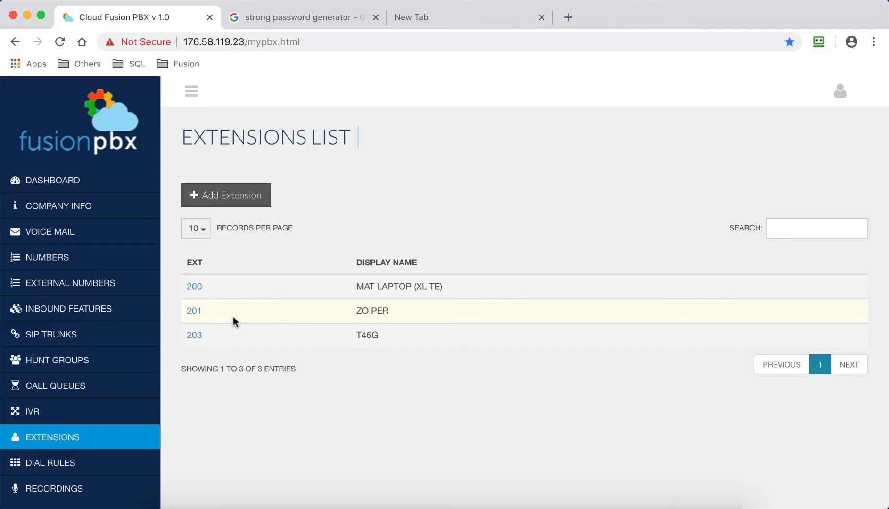
pyautogui.click(253, 202)
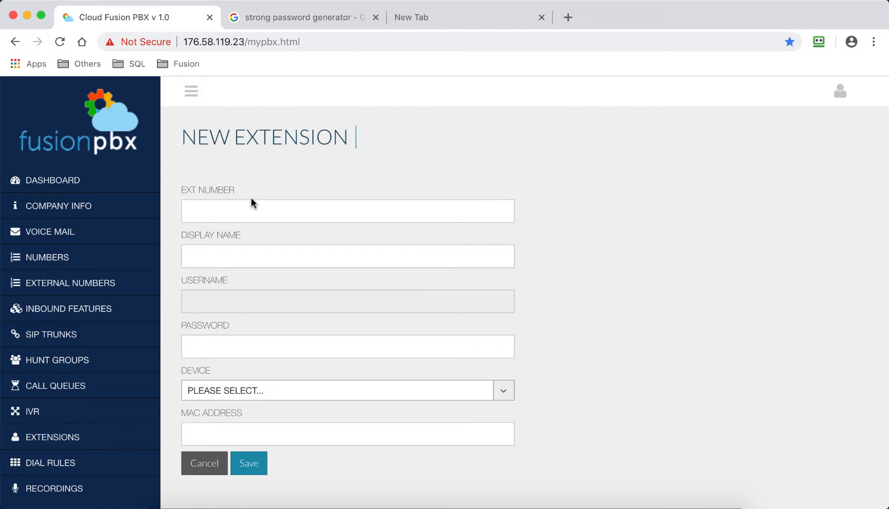
# Set the new extension's number to 202 and its display name to T42S
pyautogui.click(230, 207)
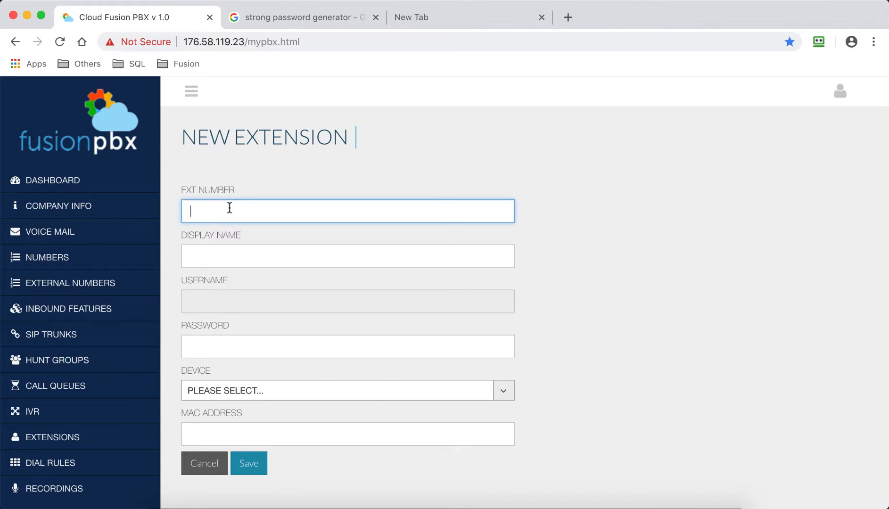
pyautogui.write('202')
pyautogui.click(223, 260)
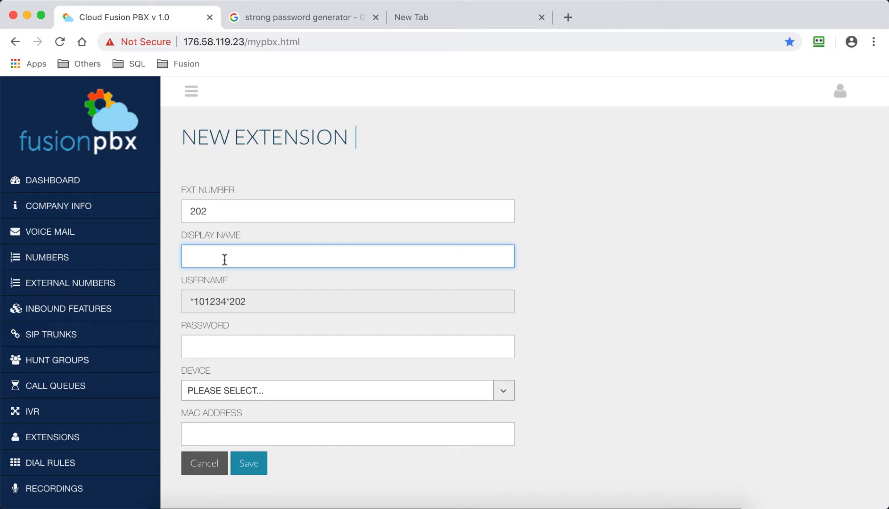
pyautogui.write('T42S')
# Generate a 20-character password without symbols on passwordsgenerator.net, reached from the open Google results
pyautogui.click(238, 350)
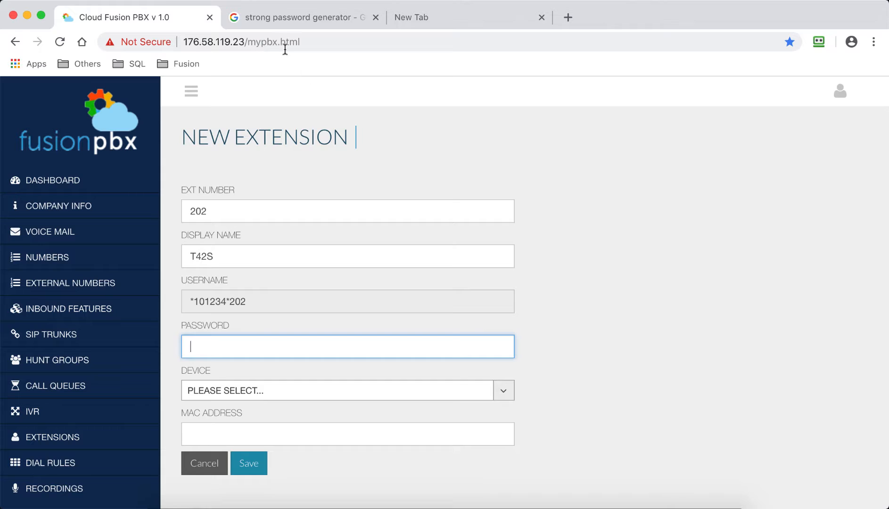
pyautogui.click(293, 19)
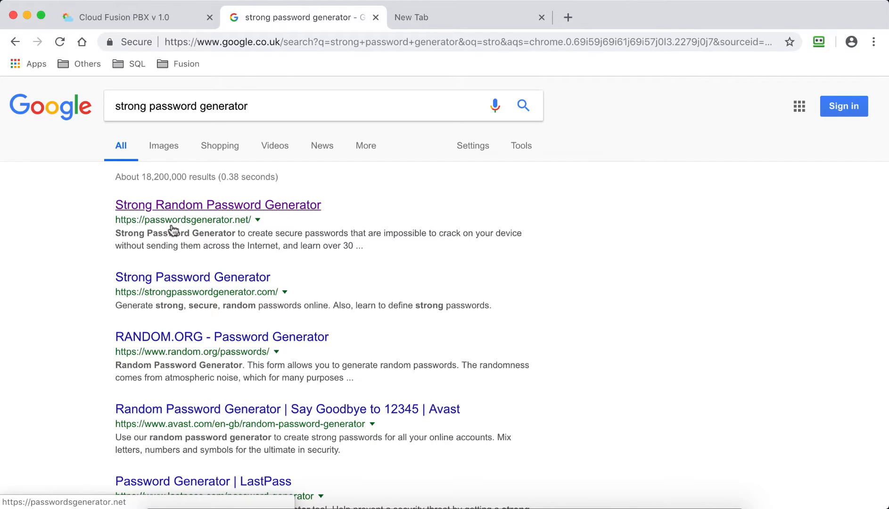
pyautogui.click(267, 207)
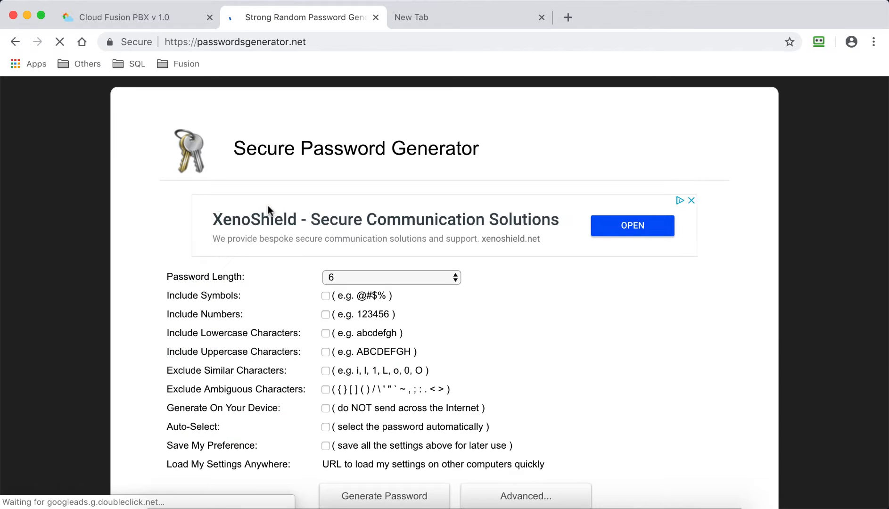
pyautogui.click(455, 277)
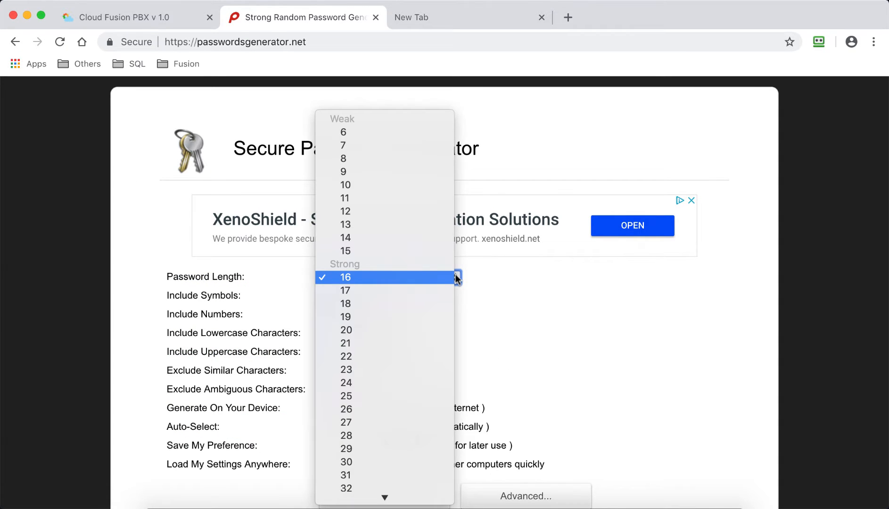
pyautogui.click(377, 330)
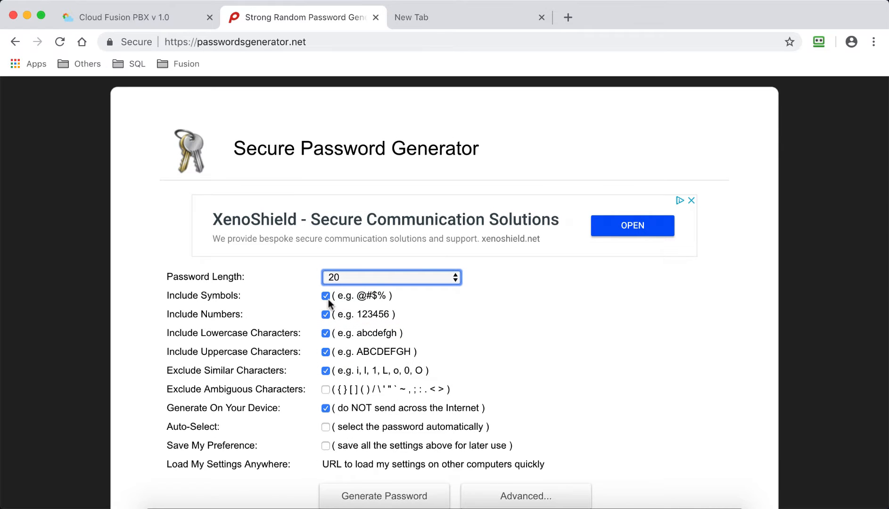
pyautogui.click(325, 296)
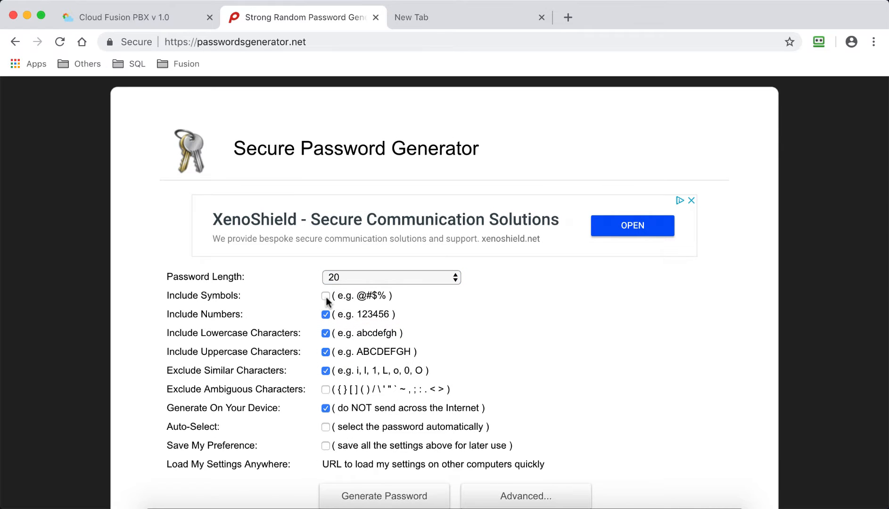
pyautogui.scroll(-5, 530, 318)
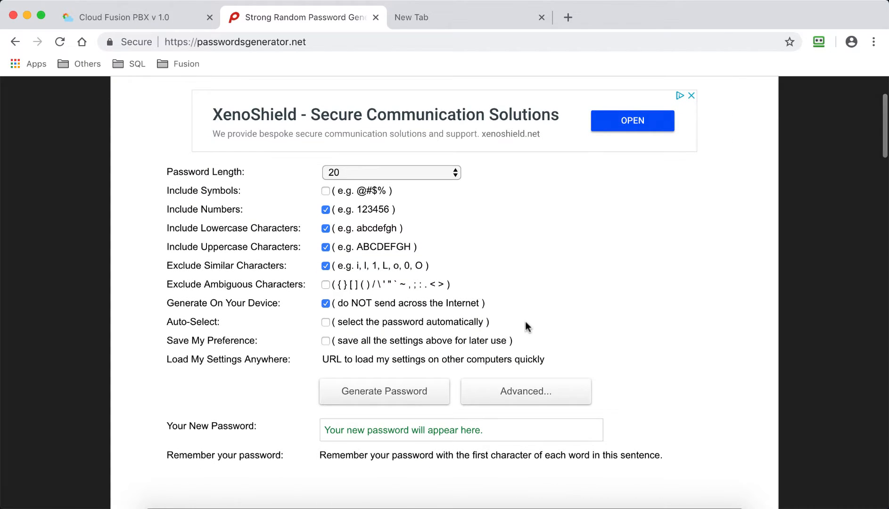
pyautogui.click(403, 391)
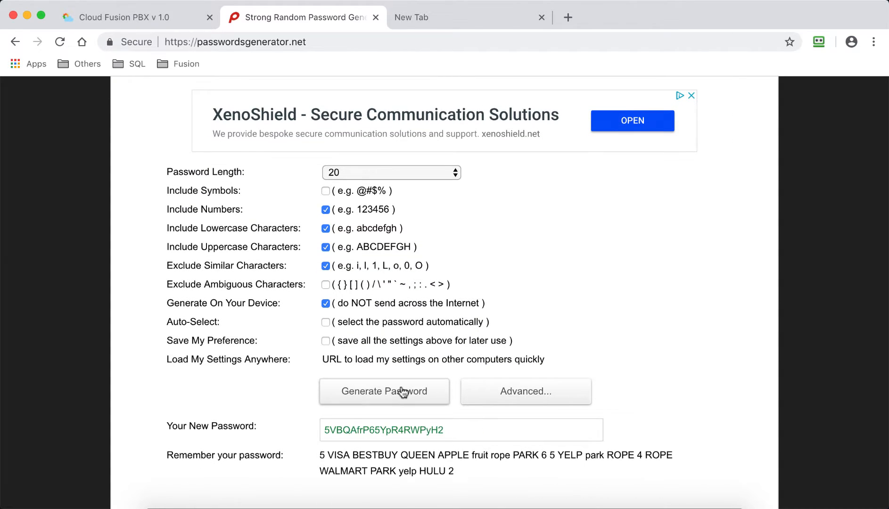
# Copy the generated password and paste it into the new extension's password field
pyautogui.doubleClick(379, 428)
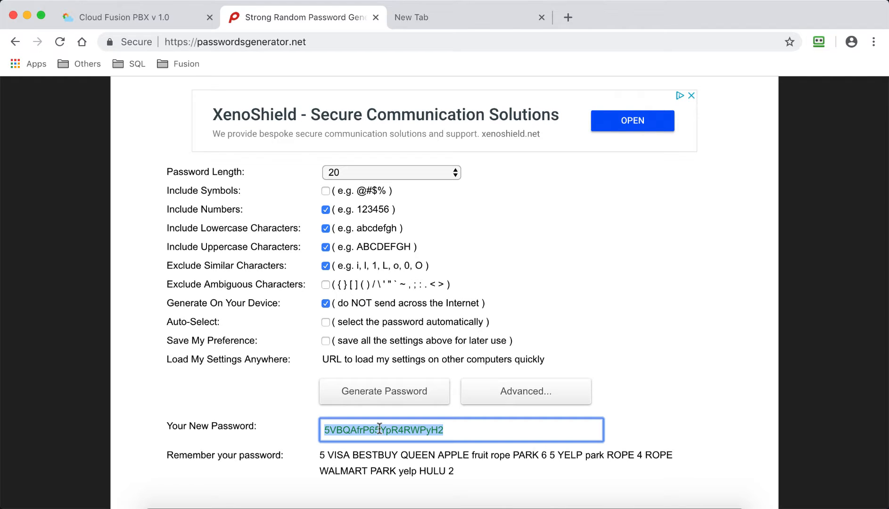
pyautogui.rightClick(380, 430)
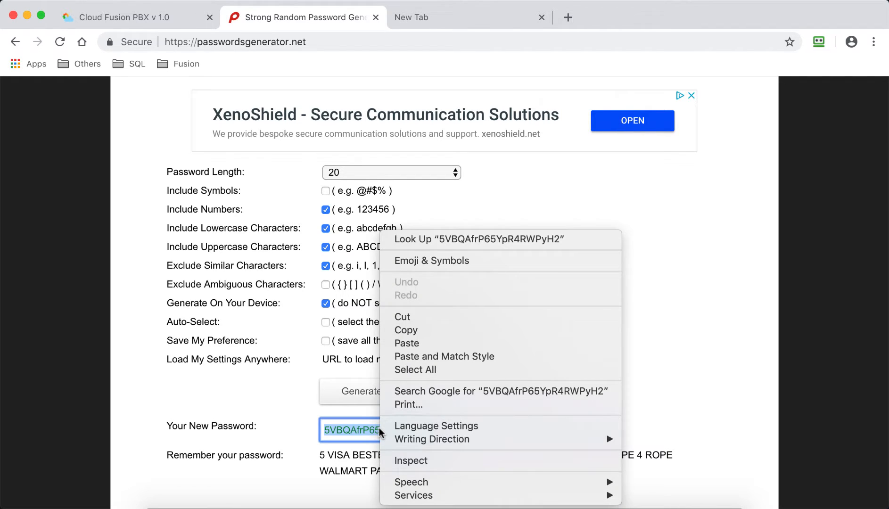
pyautogui.click(413, 331)
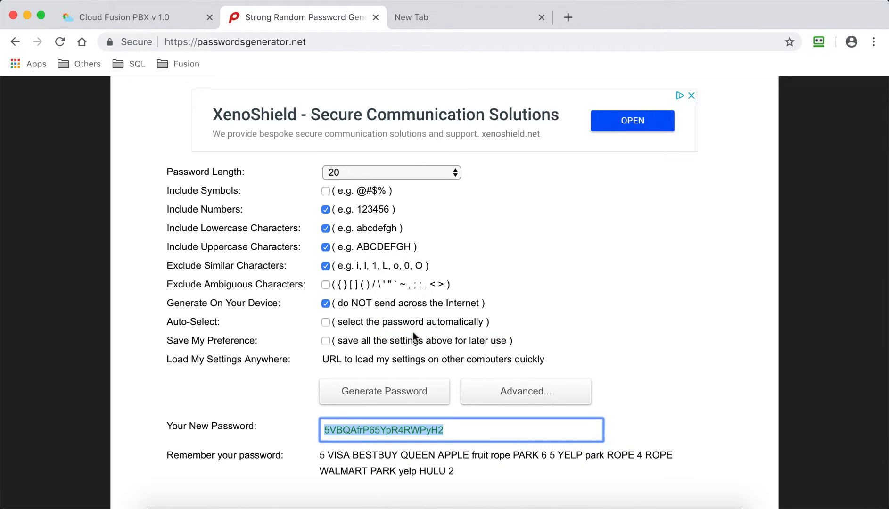
pyautogui.click(154, 13)
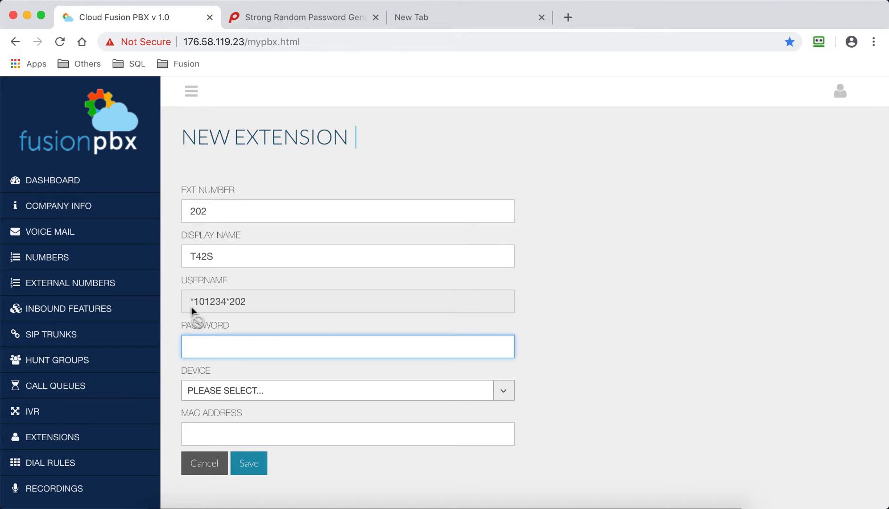
pyautogui.rightClick(207, 347)
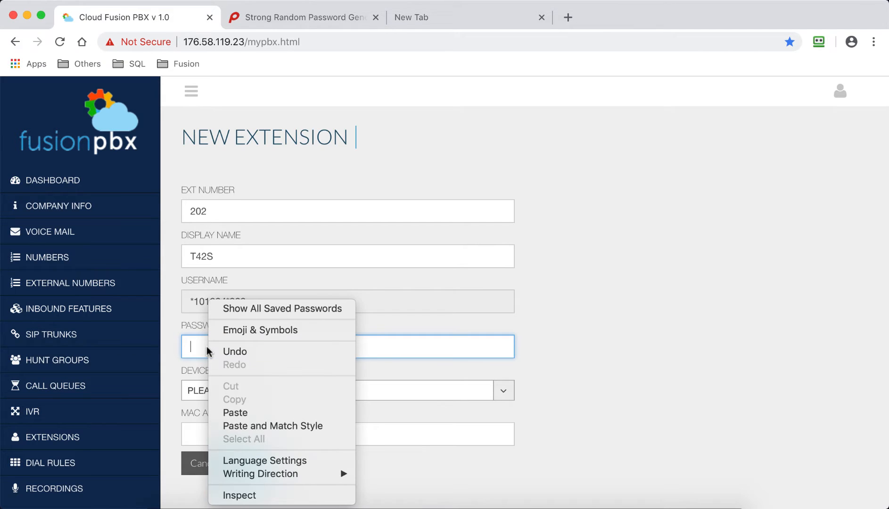
pyautogui.click(231, 413)
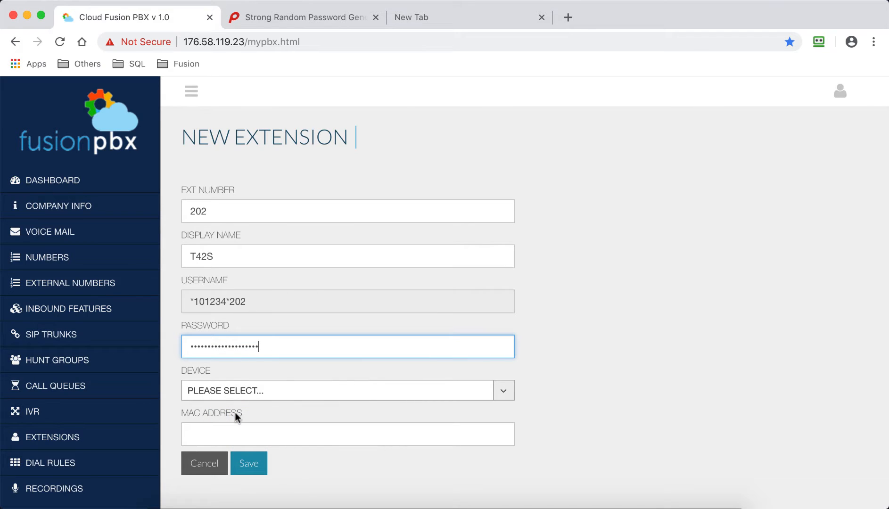
# Assign the Yealink T42S device with MAC address 805EC02B2F00 to the extension and save it
pyautogui.click(302, 391)
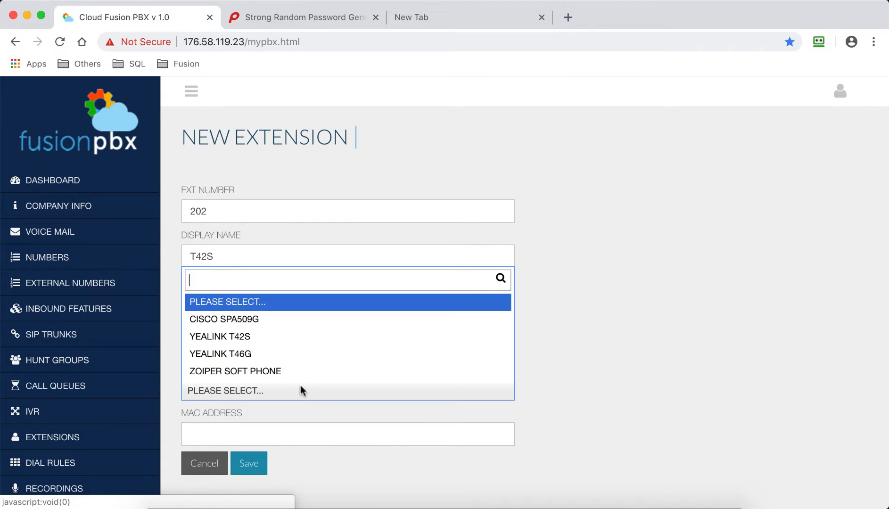
pyautogui.click(260, 345)
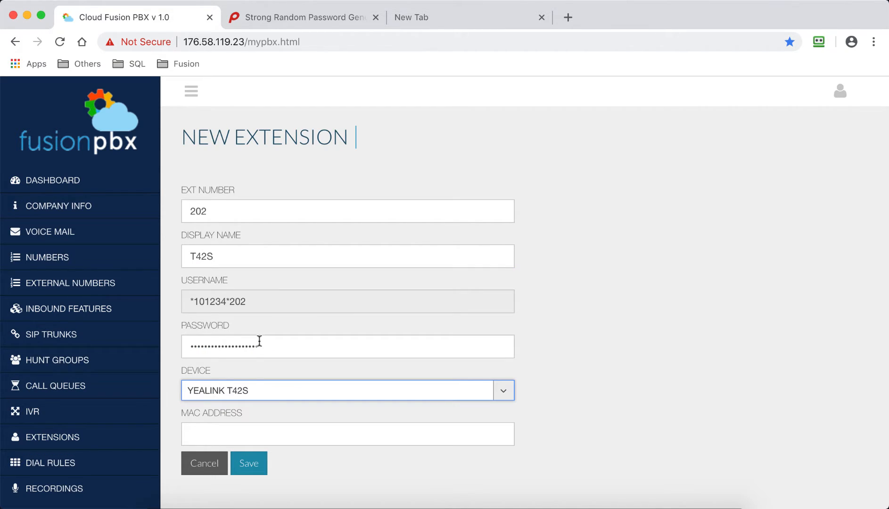
pyautogui.click(260, 432)
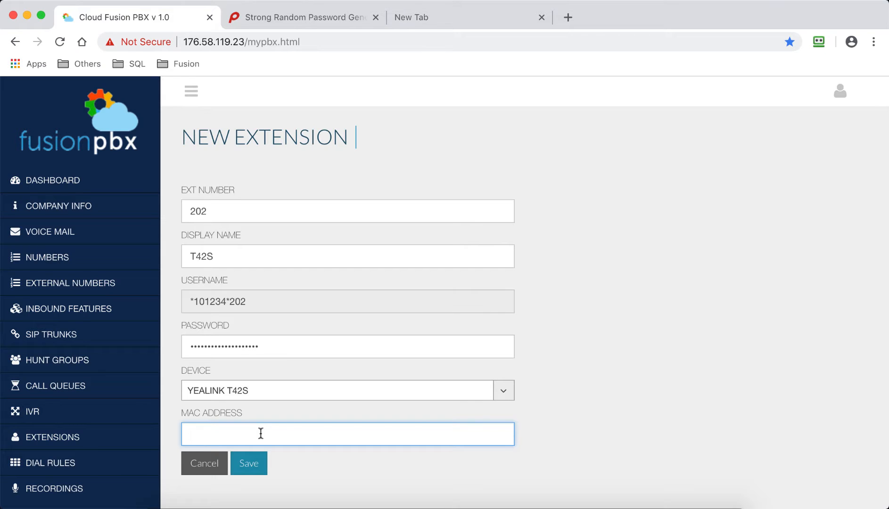
pyautogui.write('805EC02B2F00')
pyautogui.click(259, 466)
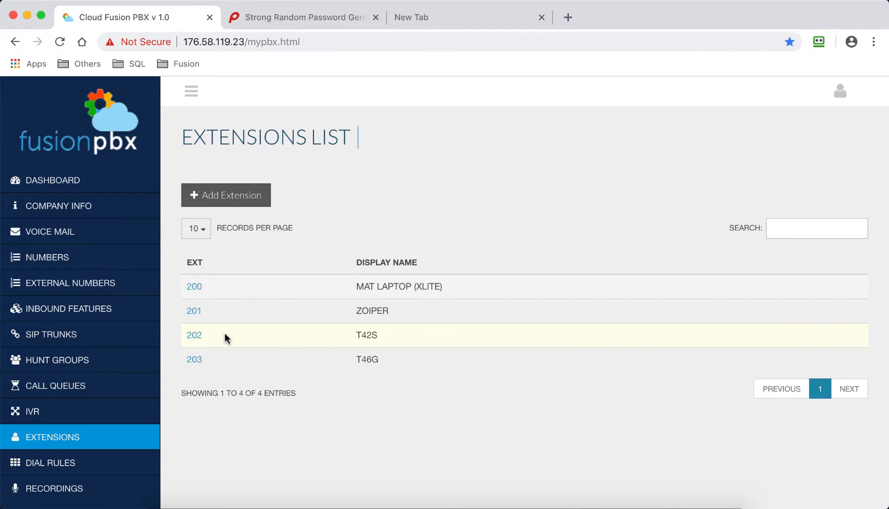
# Open extension 202 and copy the auto-provisioning server URL from its instructions
pyautogui.click(193, 337)
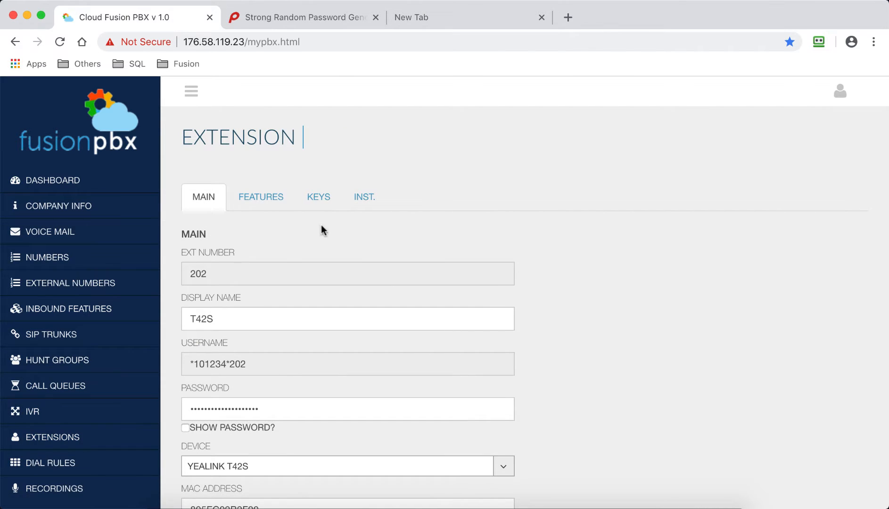
pyautogui.click(364, 199)
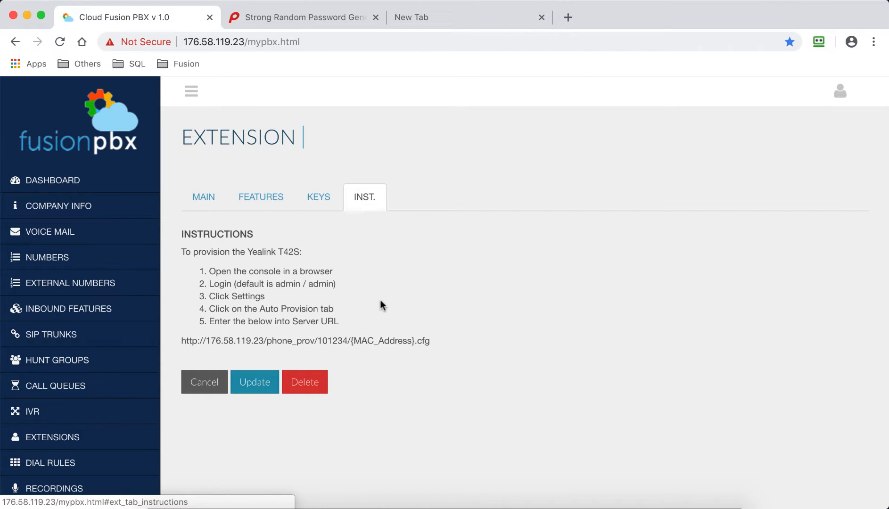
pyautogui.doubleClick(383, 340)
pyautogui.tripleClick(383, 340)
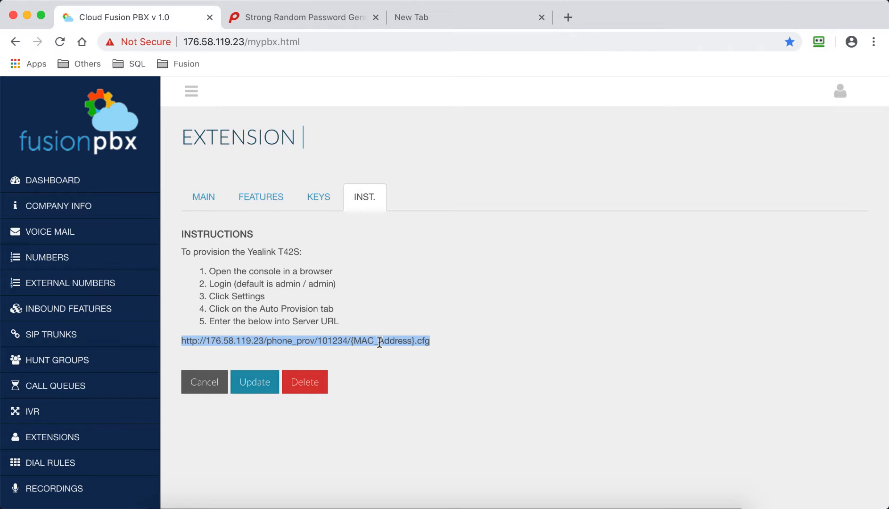
pyautogui.rightClick(380, 343)
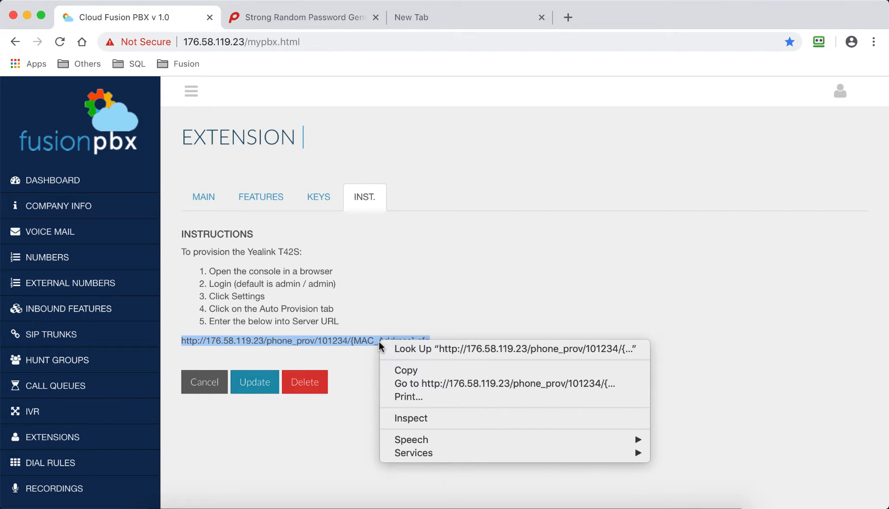
pyautogui.click(395, 371)
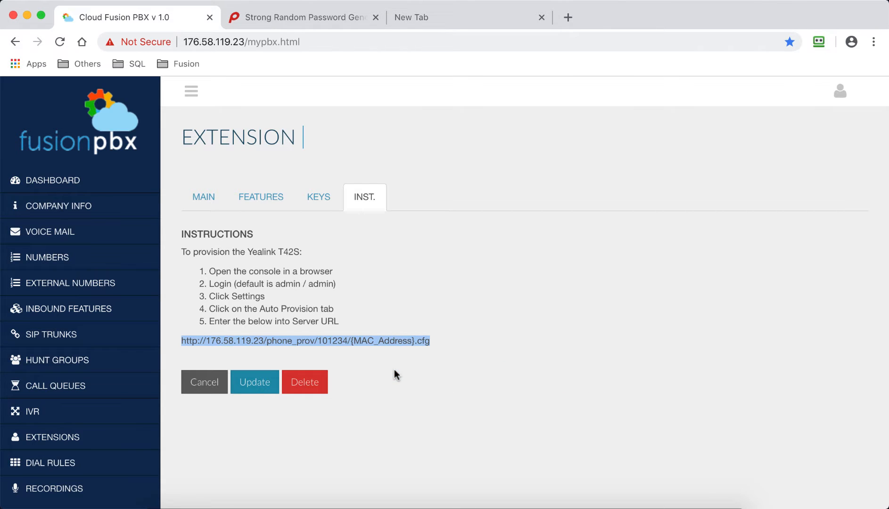
# Open the phone's web console at 192.168.100.148 in the empty browser tab
pyautogui.click(447, 19)
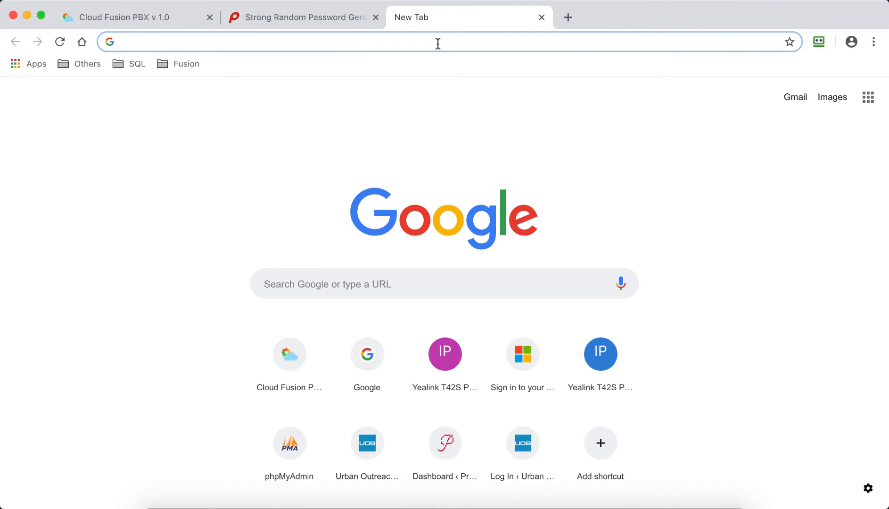
pyautogui.write('192')
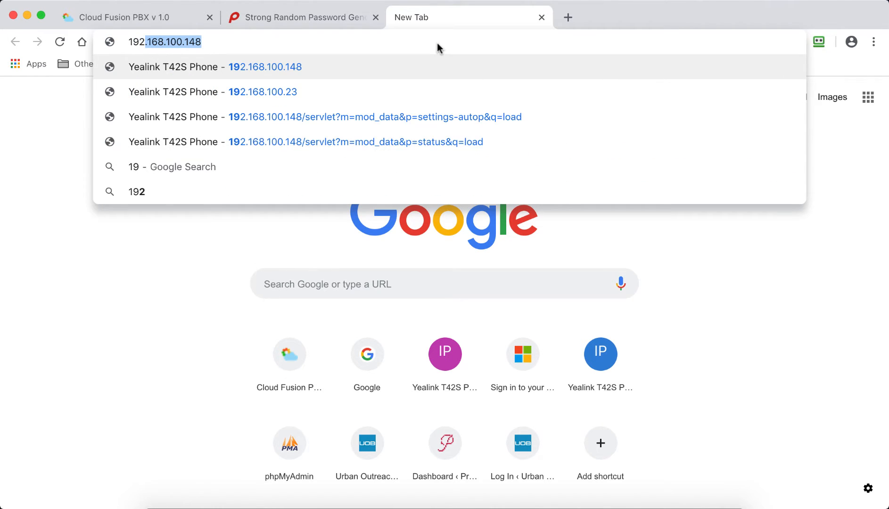
pyautogui.write('.')
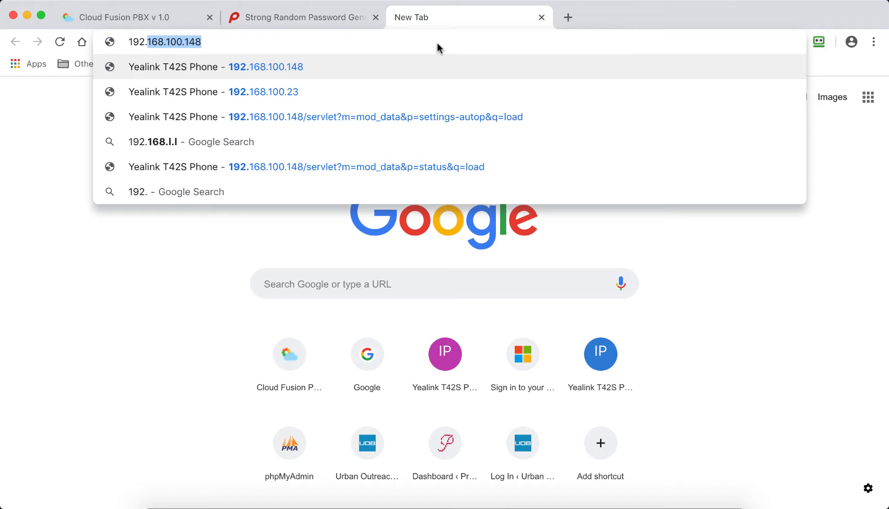
pyautogui.write('168')
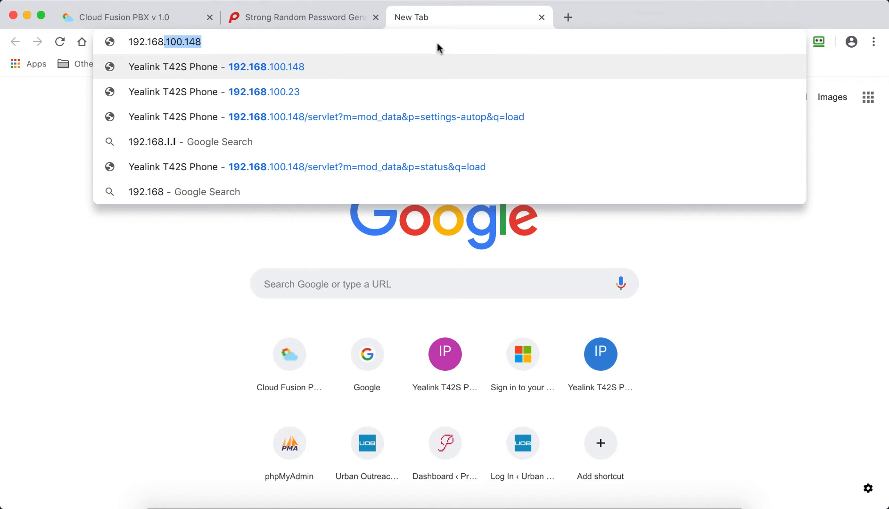
pyautogui.write('.')
pyautogui.write('100.')
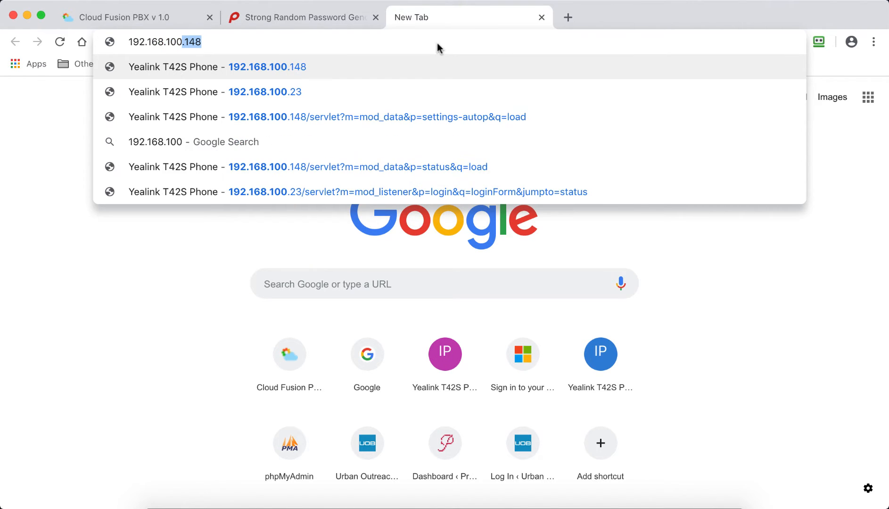
pyautogui.write('148')
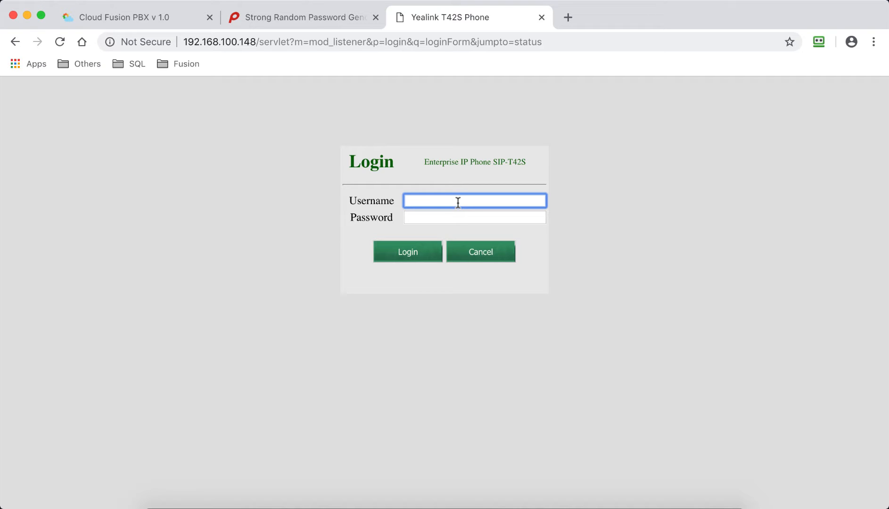
# Log in to the phone's web console with the username admin and the account password
pyautogui.write('admin')
pyautogui.click(453, 218)
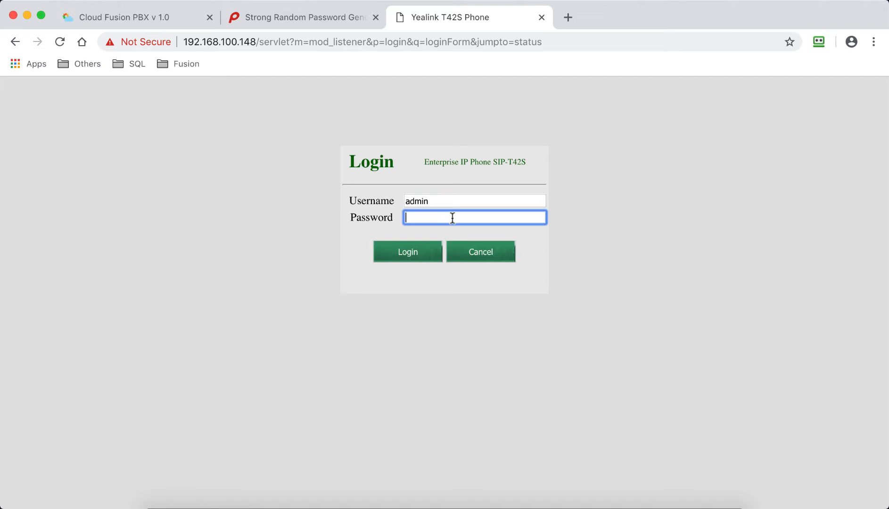
pyautogui.write('admin')
pyautogui.click(408, 254)
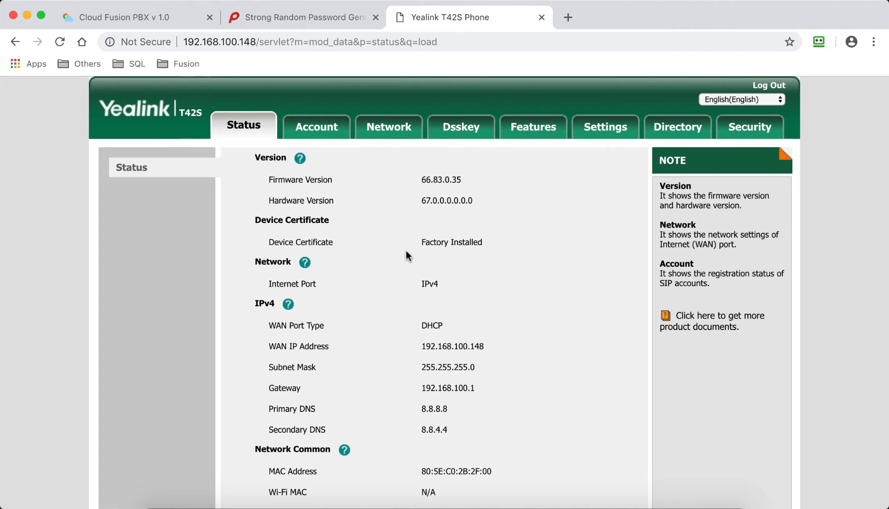
# Paste the copied provisioning address into the Server URL of the phone's Auto Provision settings
pyautogui.click(600, 132)
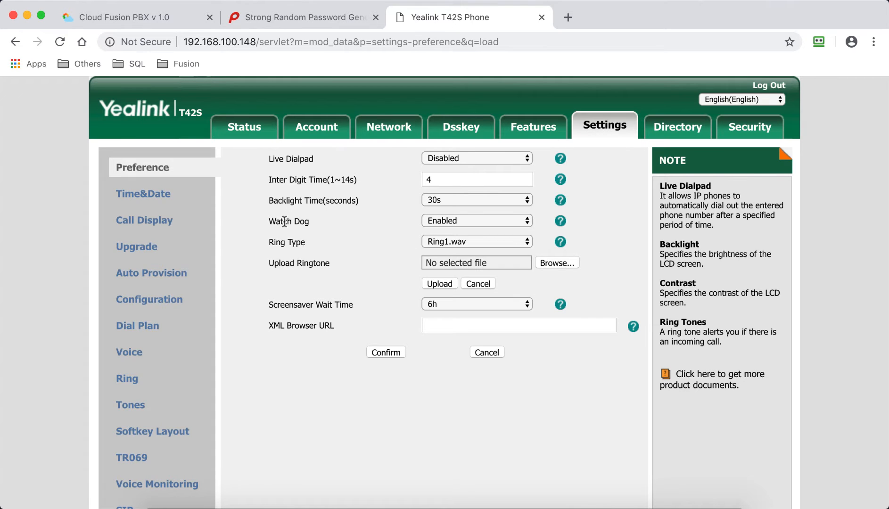
pyautogui.click(170, 278)
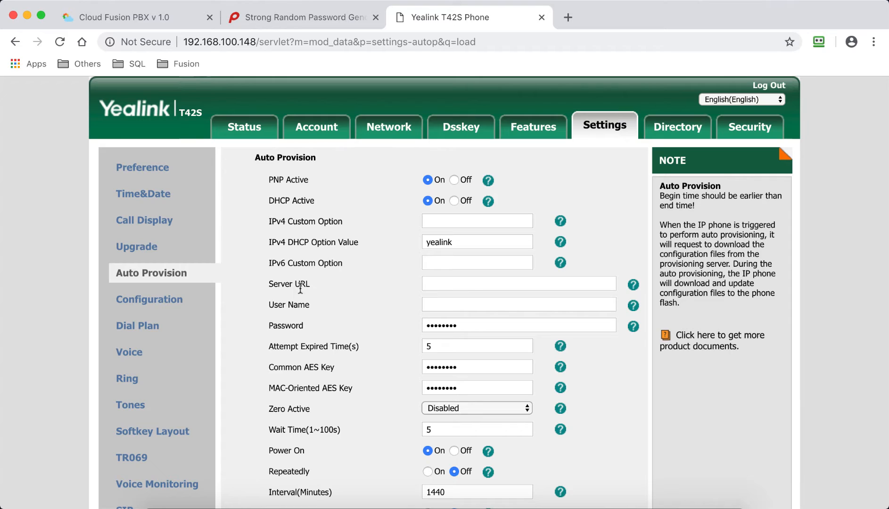
pyautogui.click(448, 282)
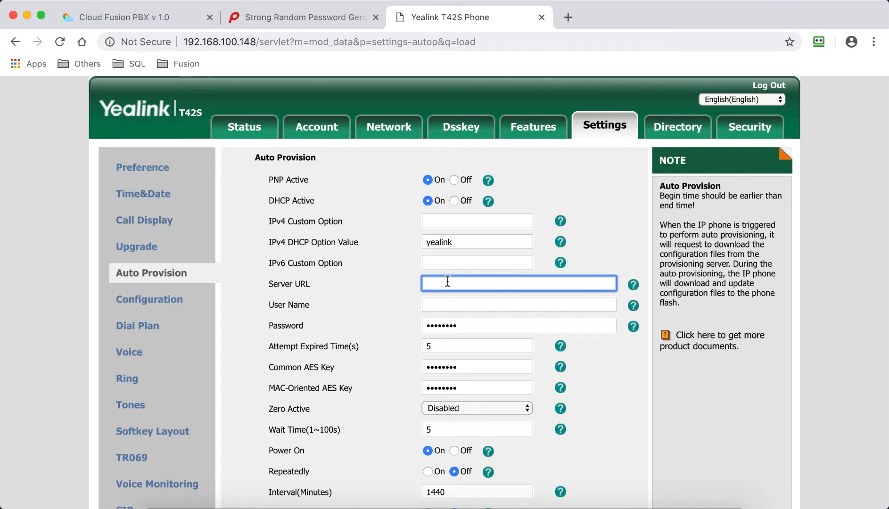
pyautogui.press('super+v')
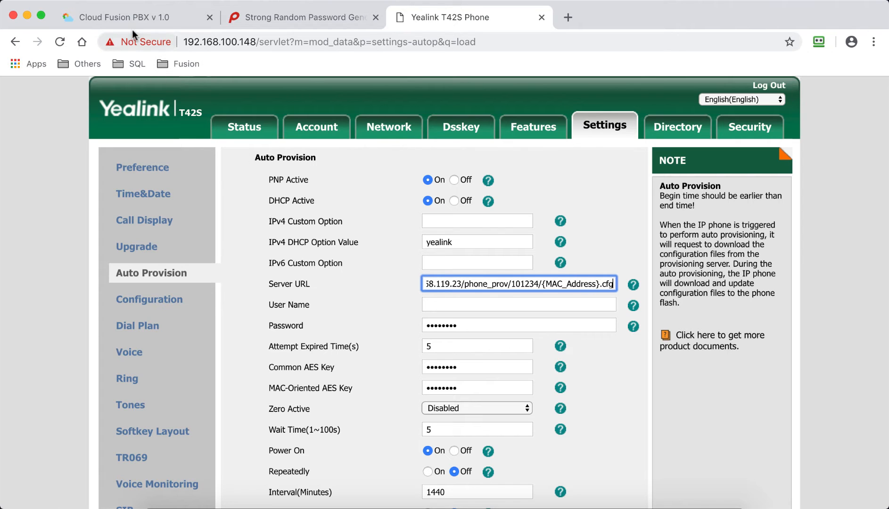
# Switch to Fusion PBX and copy the MAC address from extension 202's main settings
pyautogui.click(129, 16)
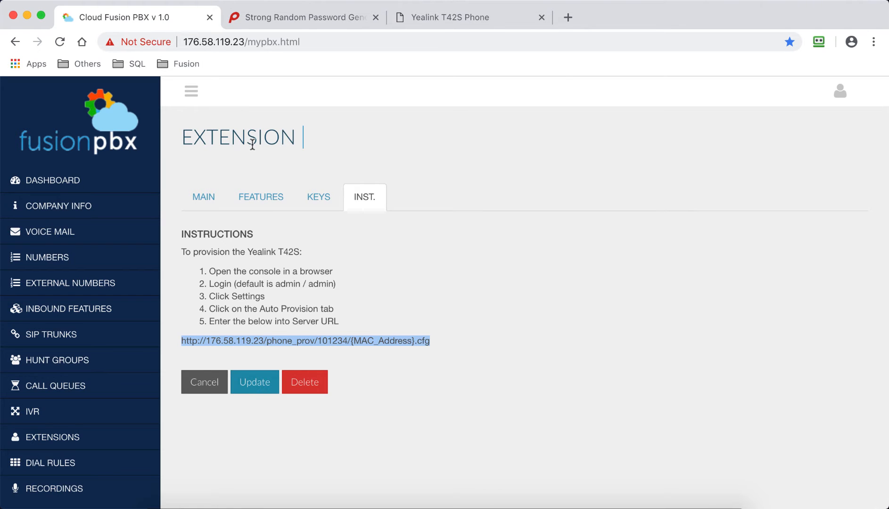
pyautogui.click(207, 198)
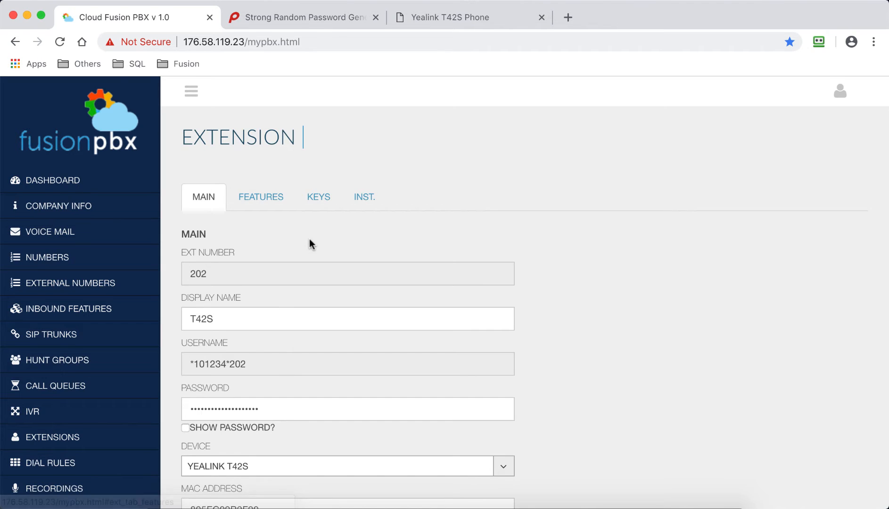
pyautogui.scroll(-3, 309, 240)
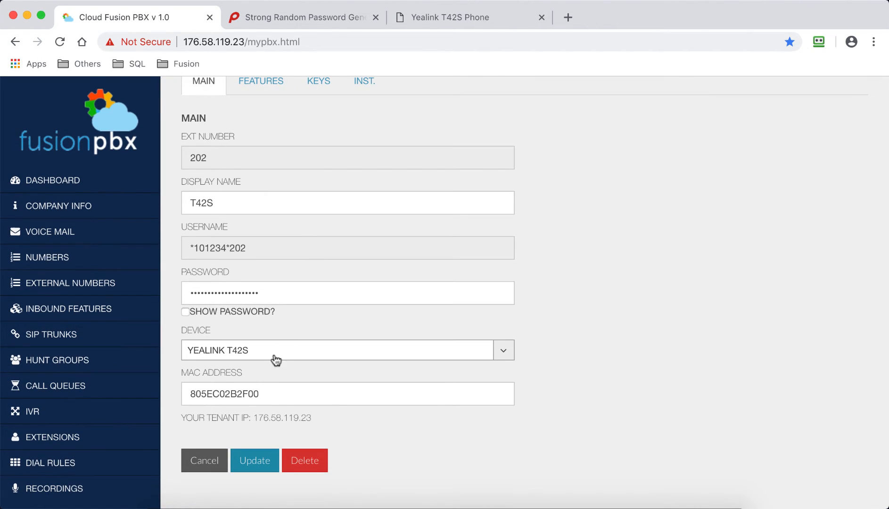
pyautogui.doubleClick(230, 391)
pyautogui.rightClick(231, 393)
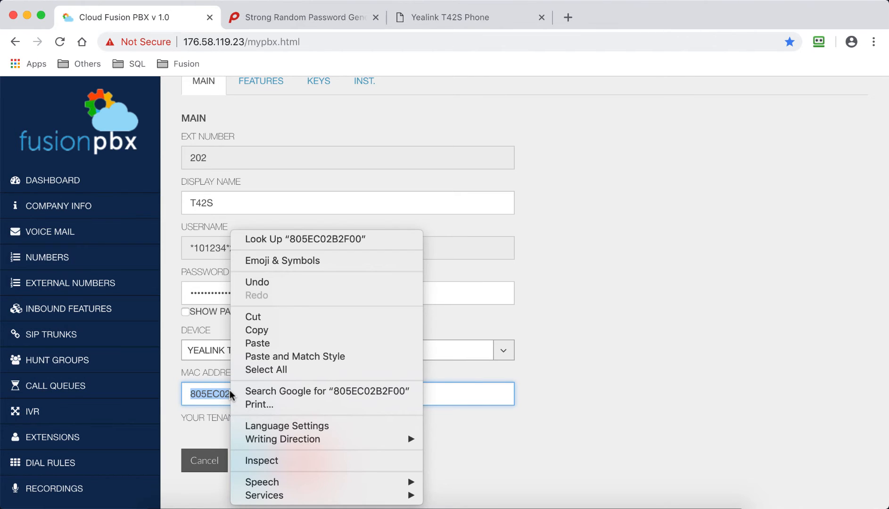
pyautogui.click(254, 331)
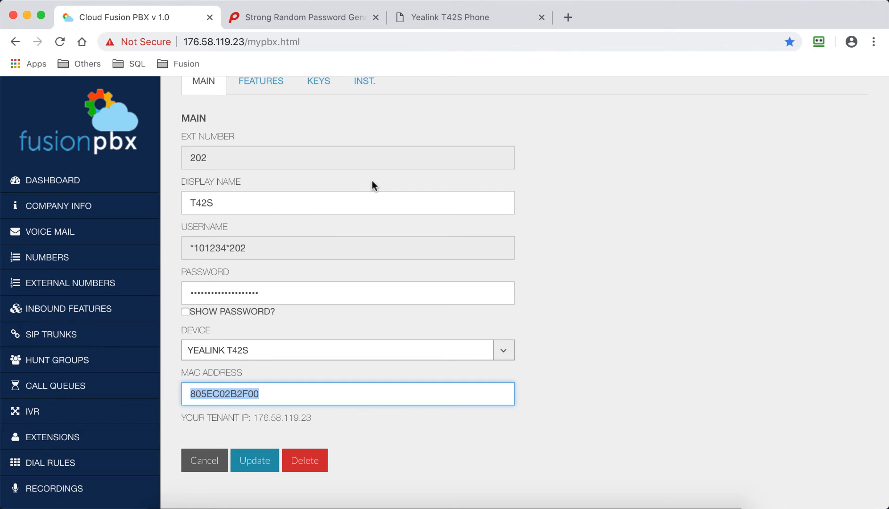
# Back in the phone console, replace the {MAC_Address} placeholder in the Server URL with the copied MAC address 805EC02B2F00
pyautogui.click(458, 16)
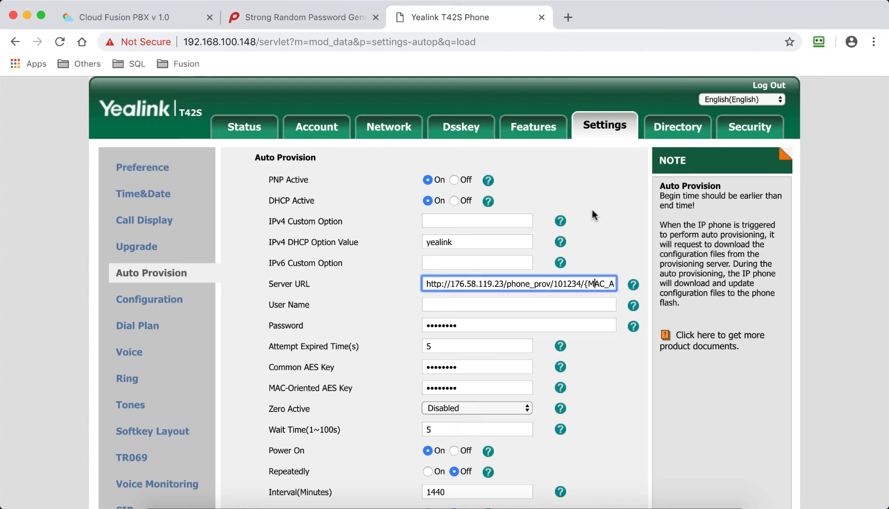
pyautogui.press('Right')
pyautogui.press('Right')
pyautogui.press('Right')
pyautogui.press('Right')
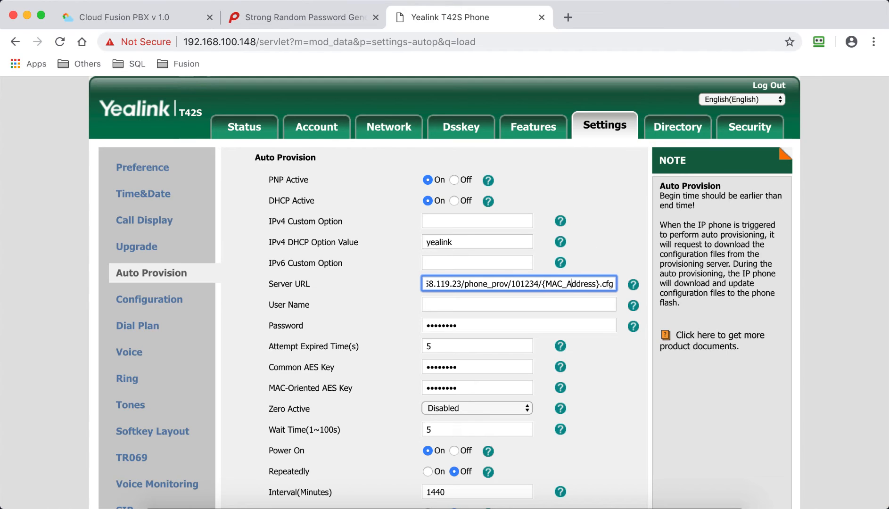
pyautogui.press('Right')
pyautogui.press('Right')
pyautogui.press('Right')
pyautogui.press('Right')
pyautogui.press('Right')
pyautogui.press('BackSpace')
pyautogui.press('BackSpace')
pyautogui.press('BackSpace')
pyautogui.press('BackSpace')
pyautogui.press('BackSpace')
pyautogui.press('BackSpace')
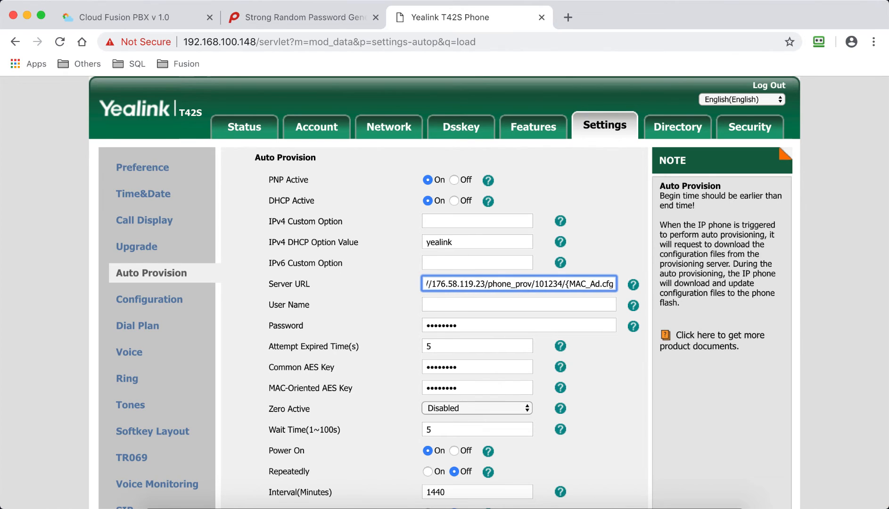
pyautogui.press('BackSpace')
pyautogui.press('BackSpace')
pyautogui.press('BackSpace')
pyautogui.press('BackSpace')
pyautogui.press('BackSpace')
pyautogui.press('BackSpace')
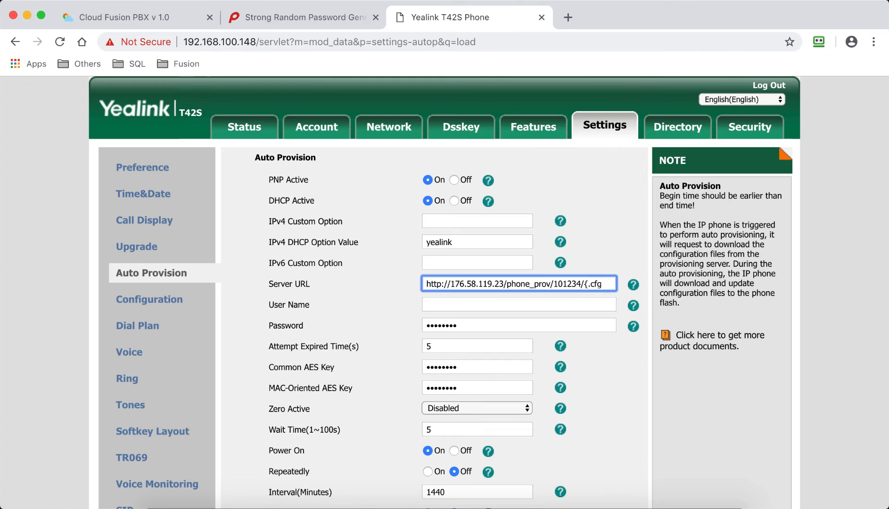
pyautogui.press('BackSpace')
pyautogui.press('super+v')
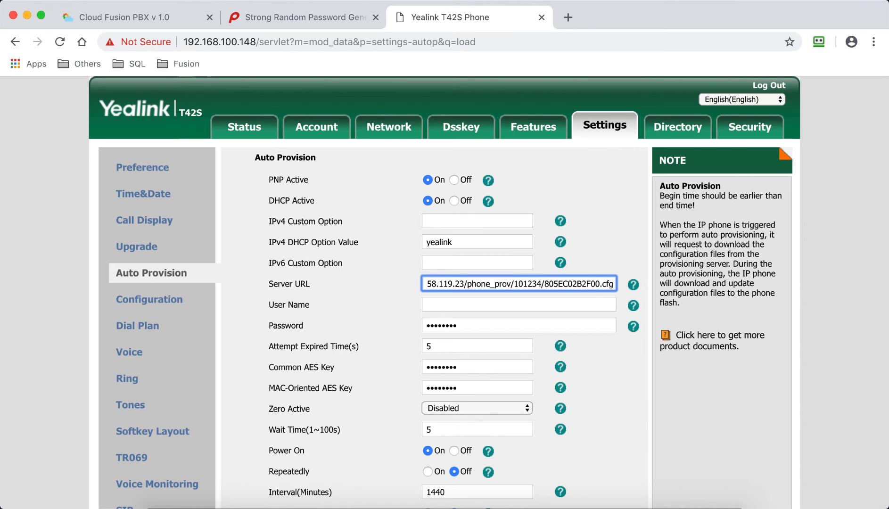
# Save the phone's Auto Provision settings
pyautogui.scroll(-5, 443, 292)
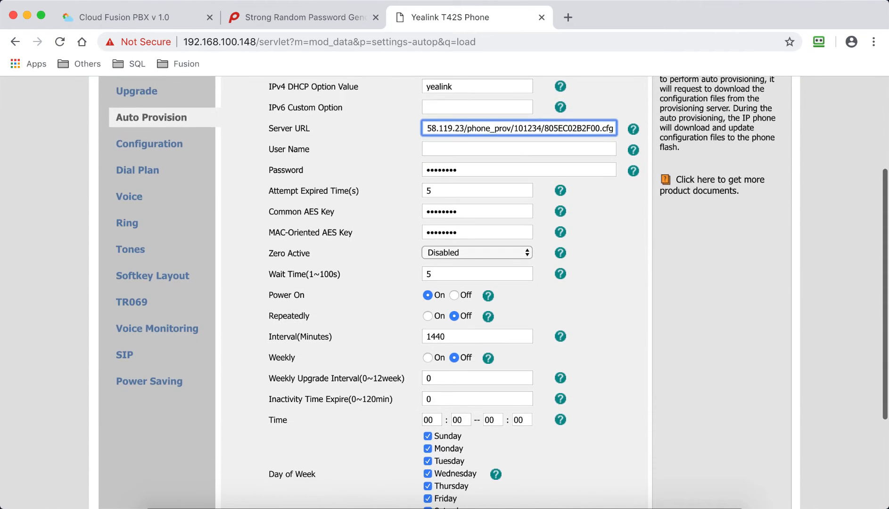
pyautogui.scroll(-1, 456, 307)
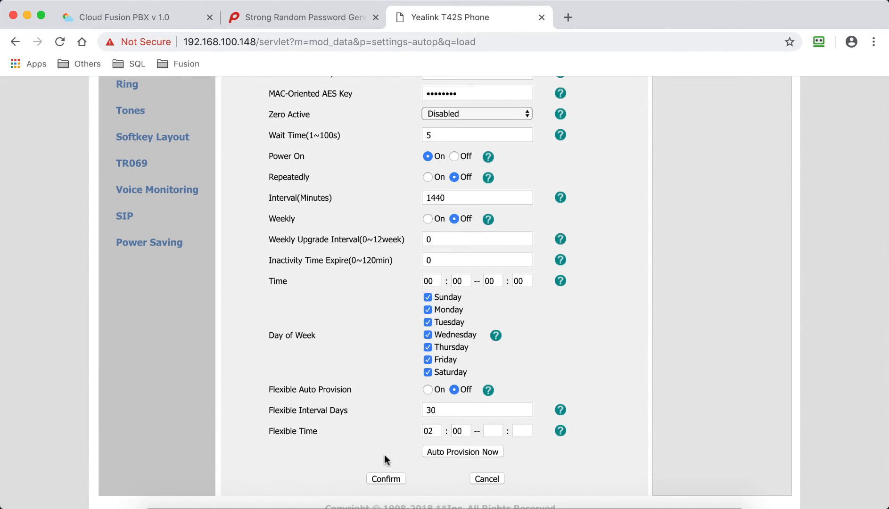
pyautogui.click(391, 478)
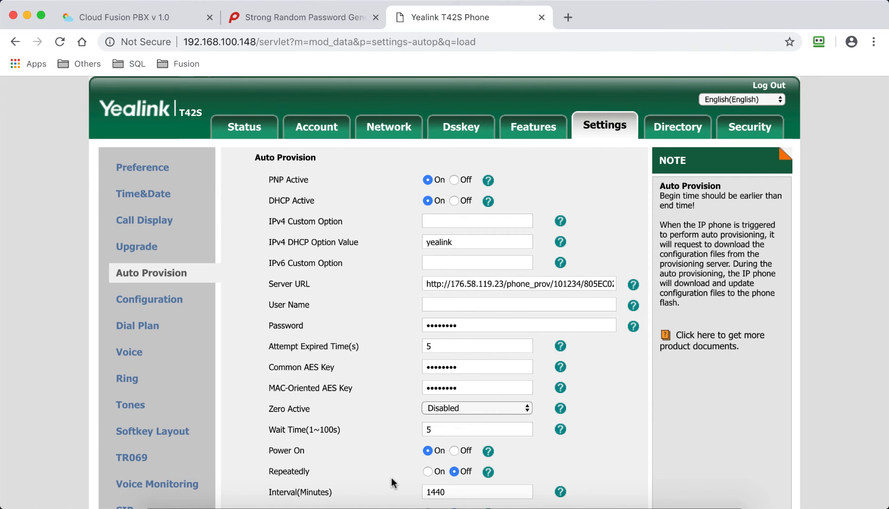
# Start auto-provisioning on the phone immediately and accept the confirmation
pyautogui.scroll(-5, 391, 478)
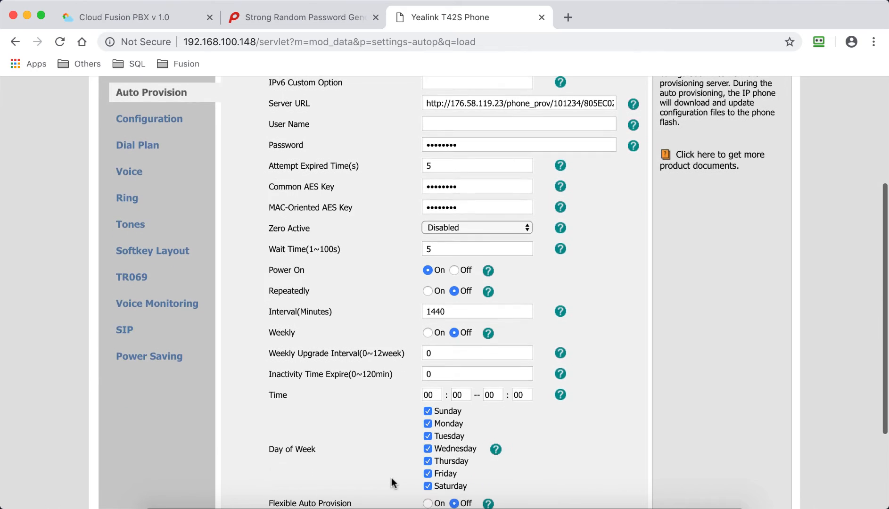
pyautogui.scroll(-2, 392, 478)
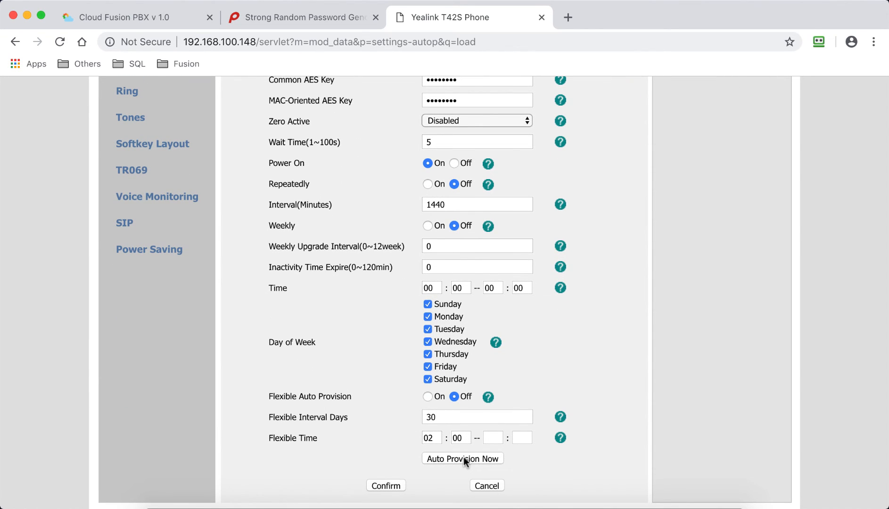
pyautogui.click(463, 458)
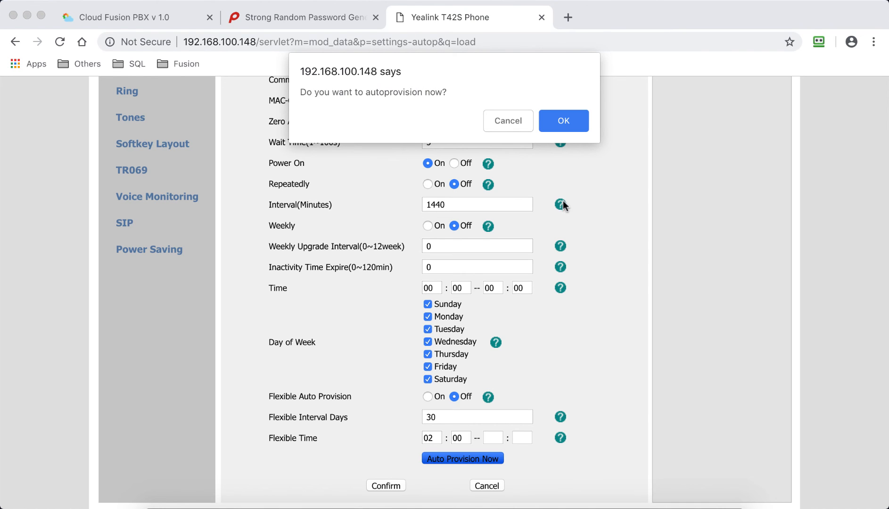
pyautogui.click(563, 121)
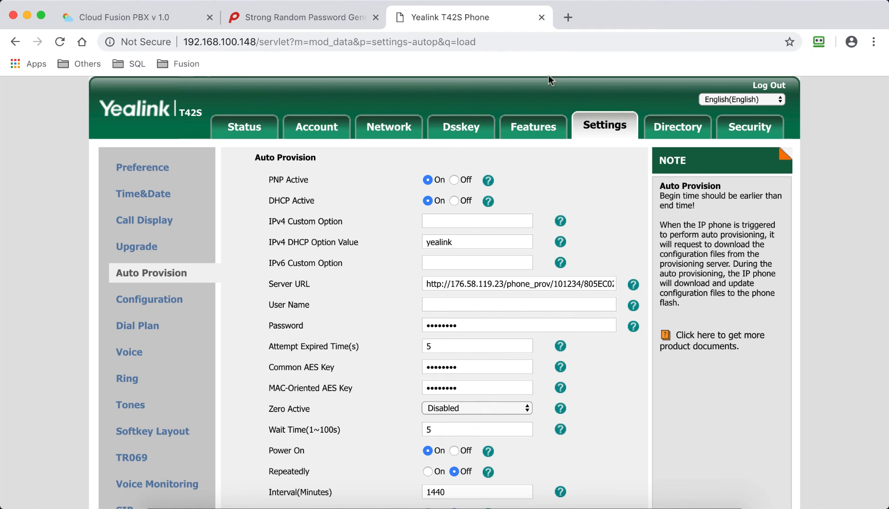
# Close the phone console and password generator pages to return to extension 202 in Fusion PBX
pyautogui.click(542, 18)
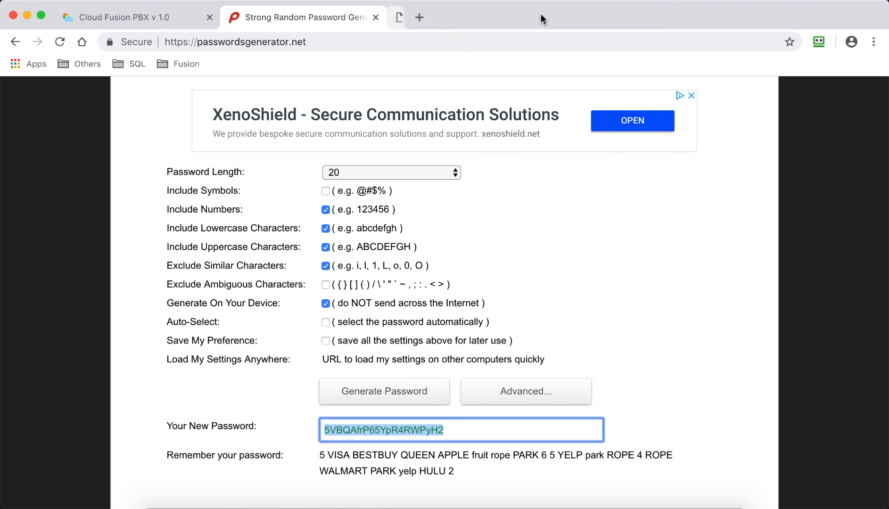
pyautogui.click(375, 18)
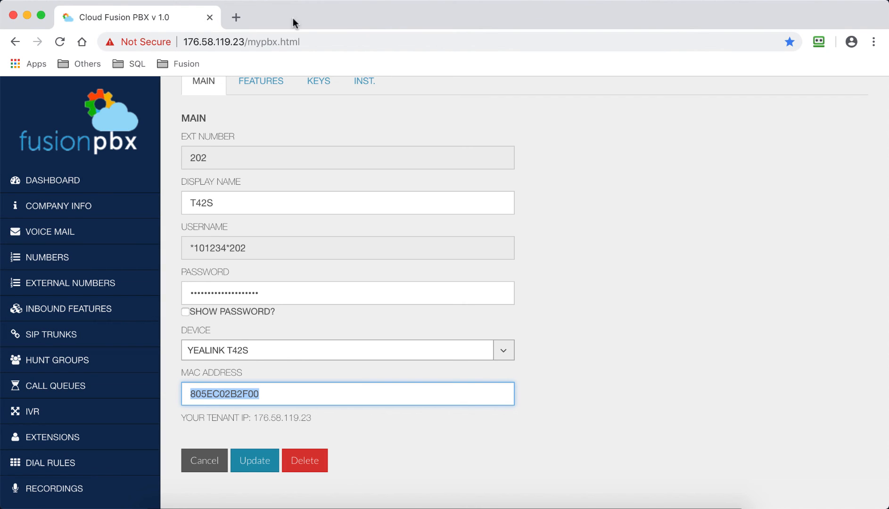